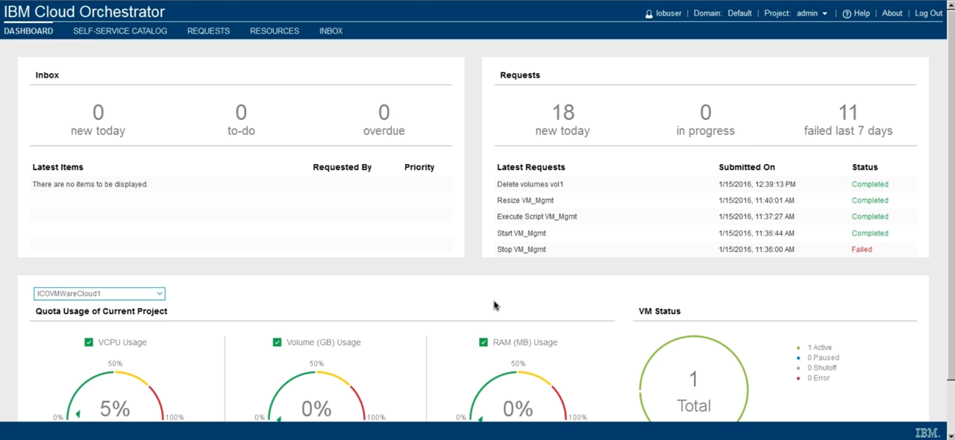
Search the self-service catalog for "volume", open the Create storage volume offering, and accept region ICOVMWareCloud1 with availability zone nova
left_click(150, 34)
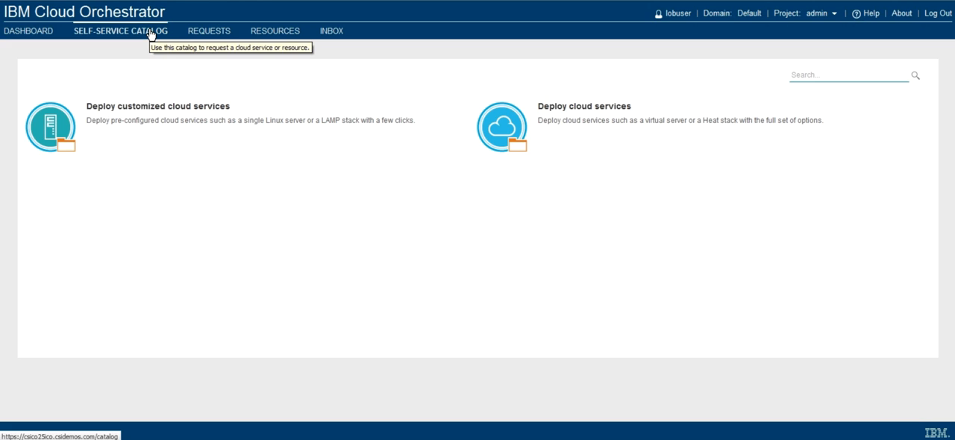
left_click(809, 77)
type("volume")
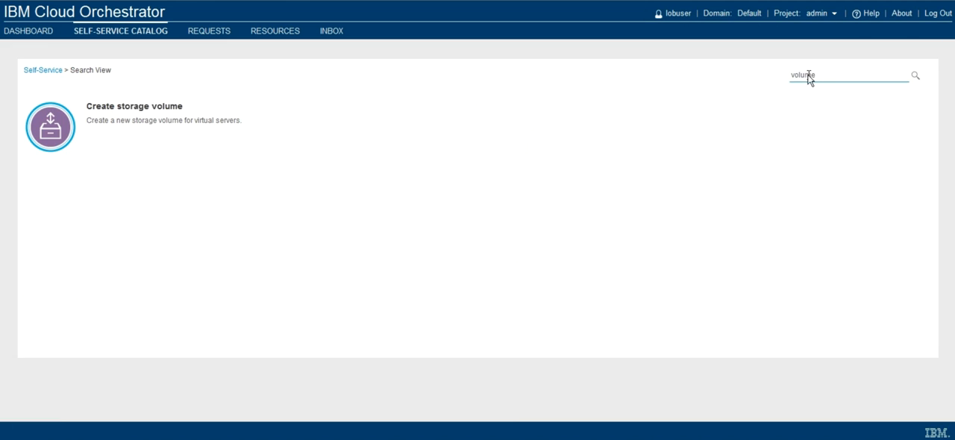
left_click(157, 113)
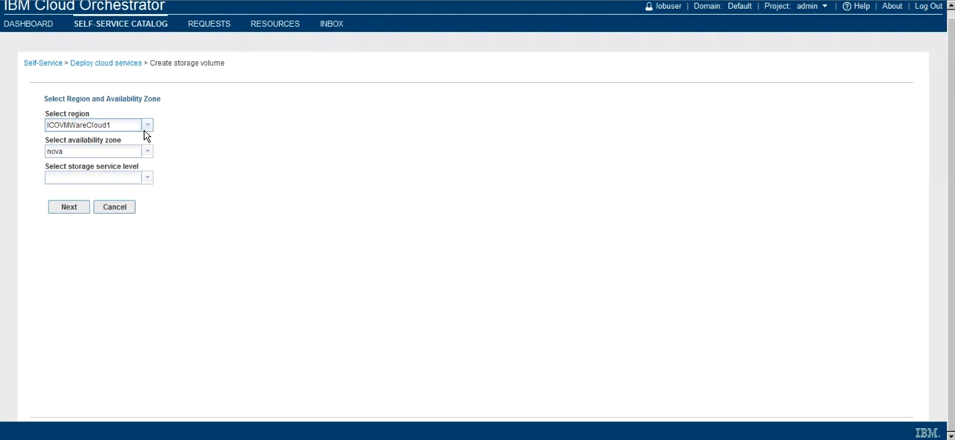
scroll(79, 185, "down", 1)
left_click(70, 208)
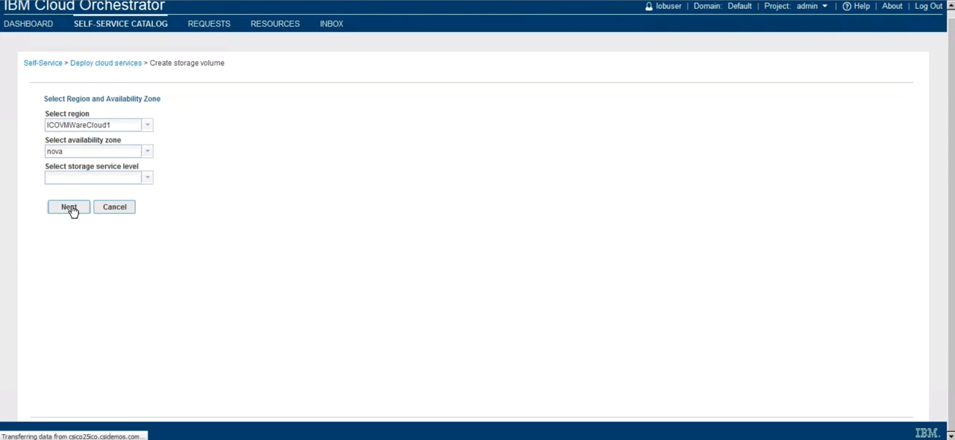
Submit a request for 3 volume instances named DemoVolumes with the description "Volumes storing demo data"
left_click(94, 135)
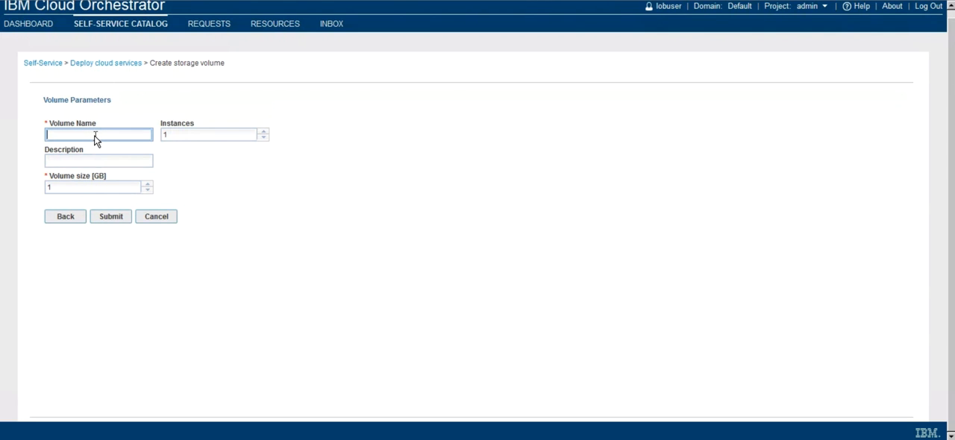
type("DemoVolumes")
left_click(262, 133)
left_click(262, 132)
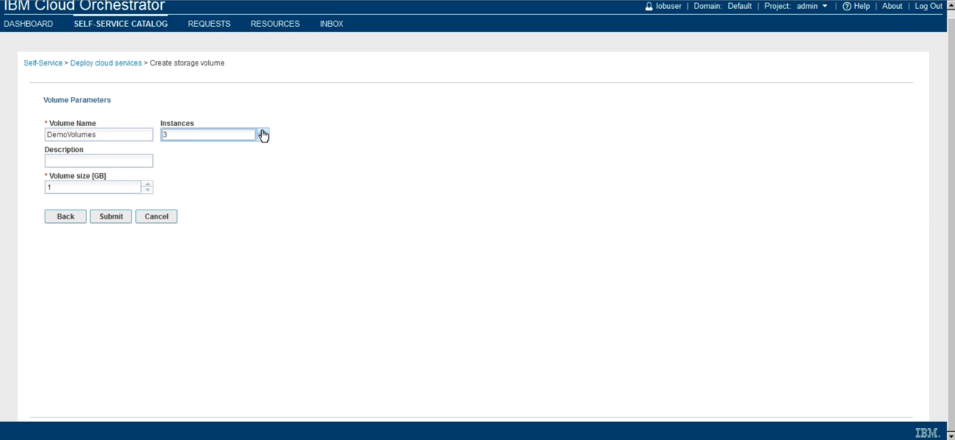
left_click(124, 160)
type("Volume")
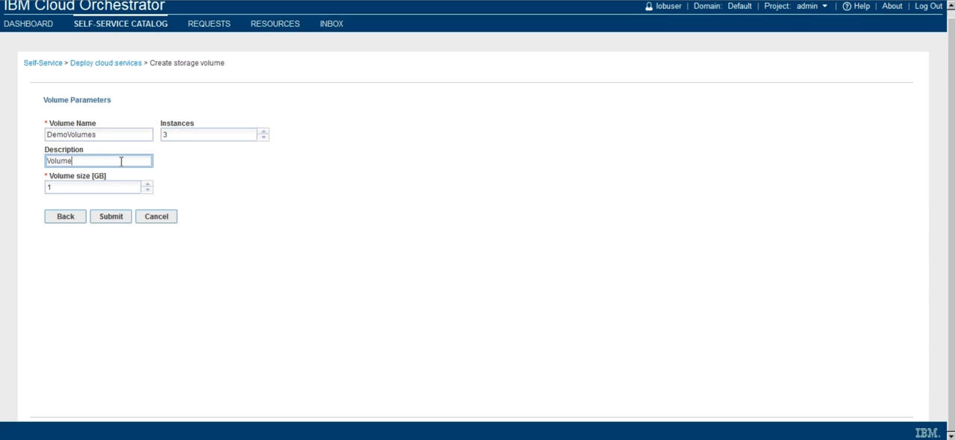
type("s storing demo data")
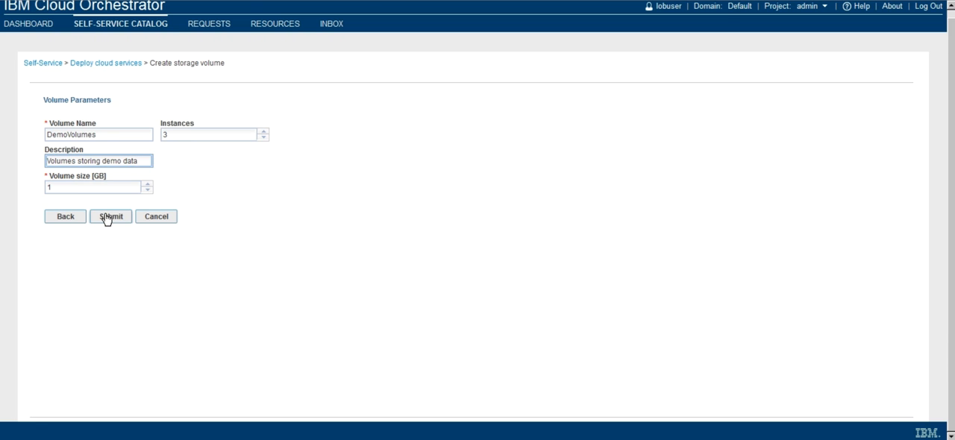
left_click(109, 216)
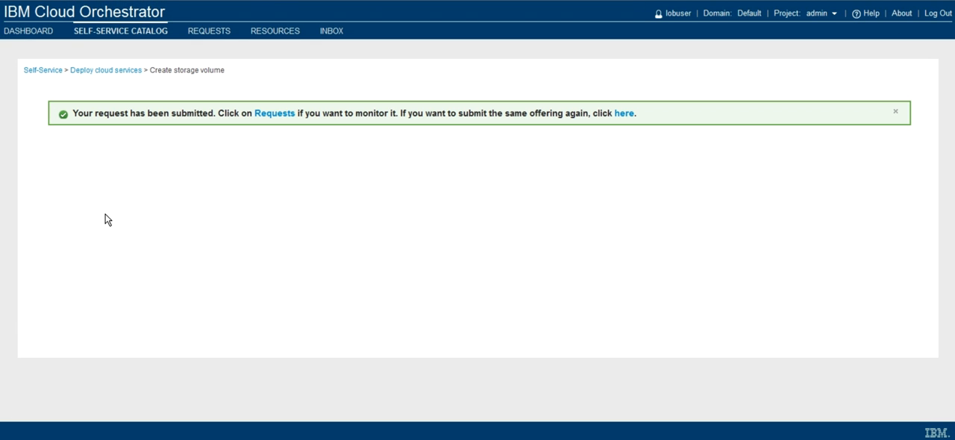
Check the status of the Create storage volume request and view the list of volume resources
left_click(273, 122)
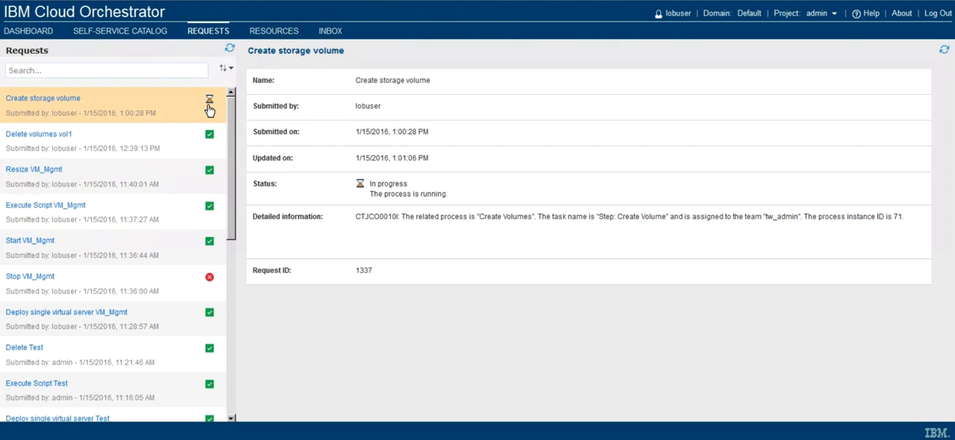
left_click(232, 50)
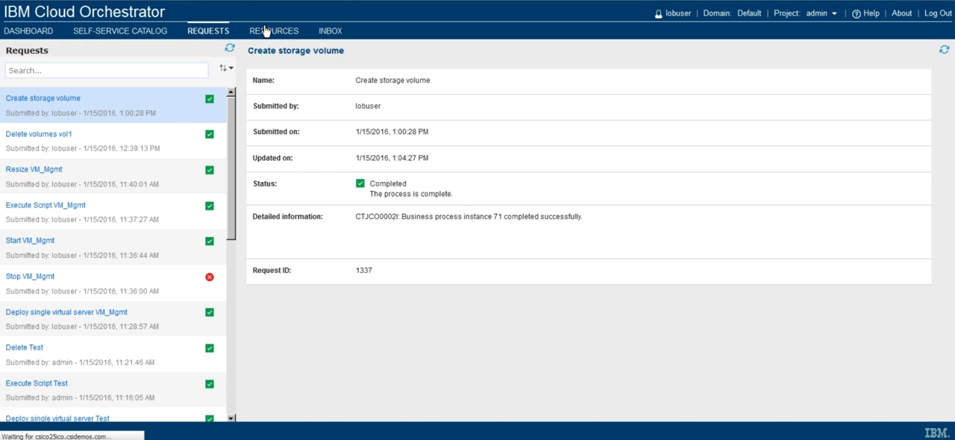
left_click(266, 32)
left_click(510, 79)
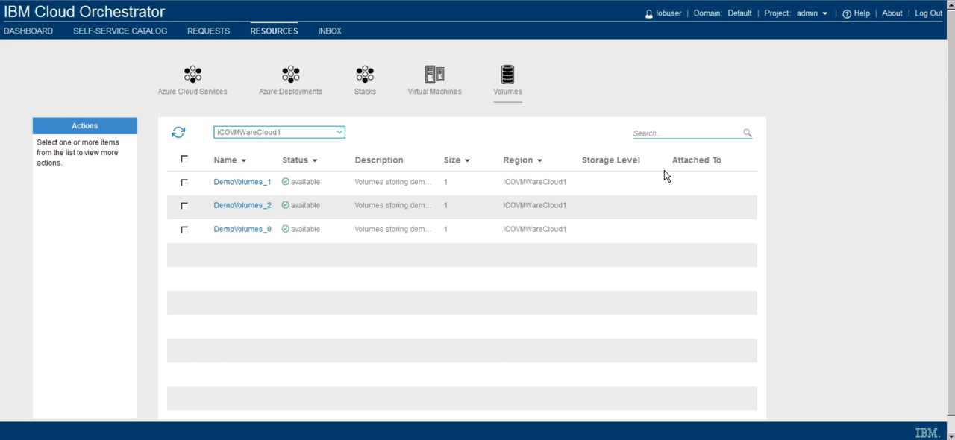
Start attaching the volume DemoVolumes_1 and choose VM_Mgmt as the target server
left_click(185, 183)
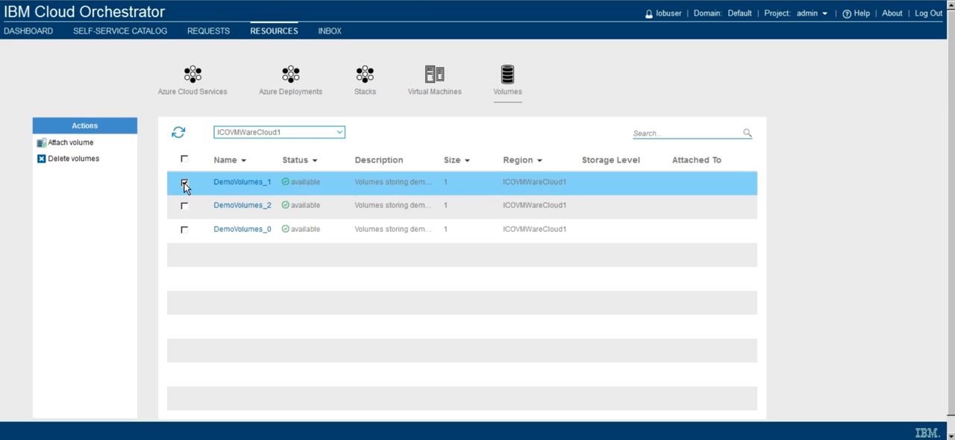
left_click(80, 148)
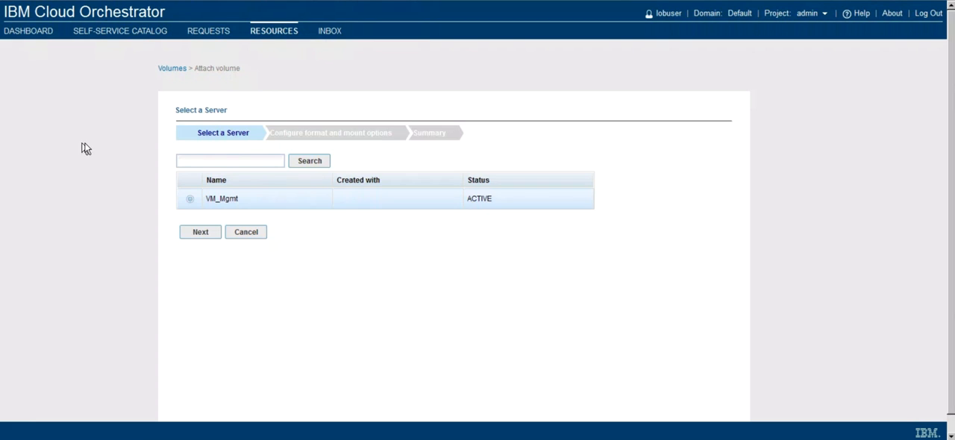
scroll(188, 177, "down", 1)
left_click(190, 182)
left_click(196, 214)
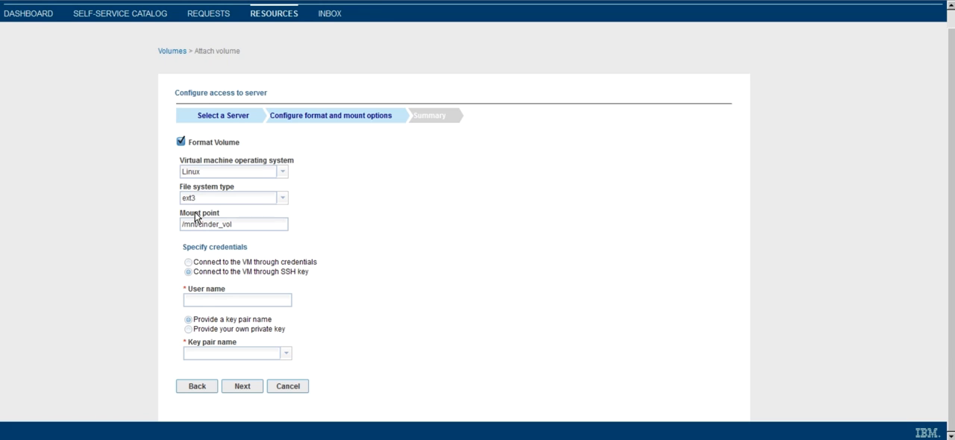
Disable formatting of the volume and submit the attachment request
left_click(180, 141)
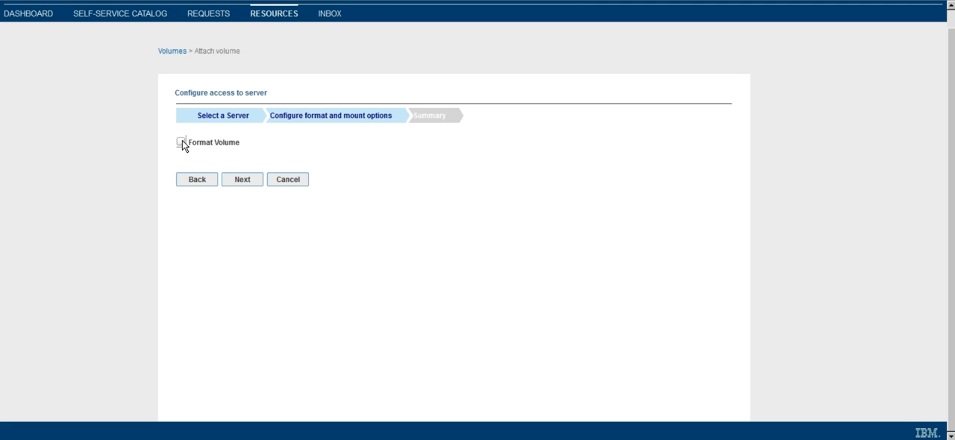
left_click(242, 179)
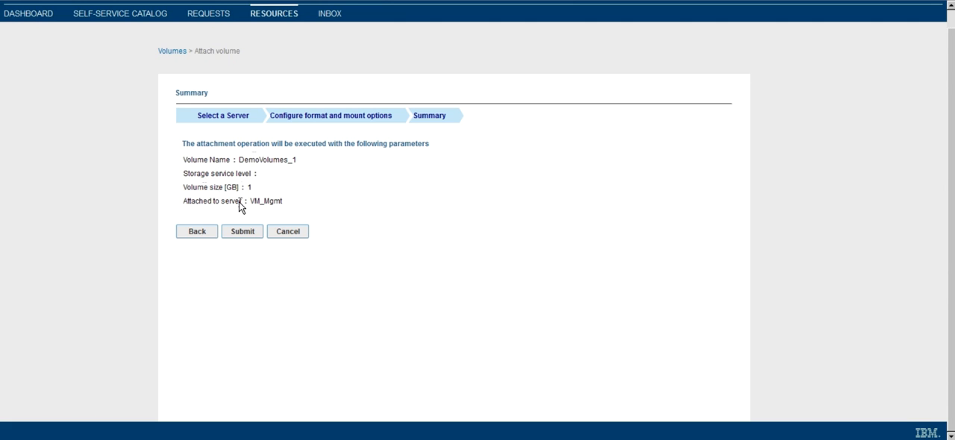
left_click(242, 232)
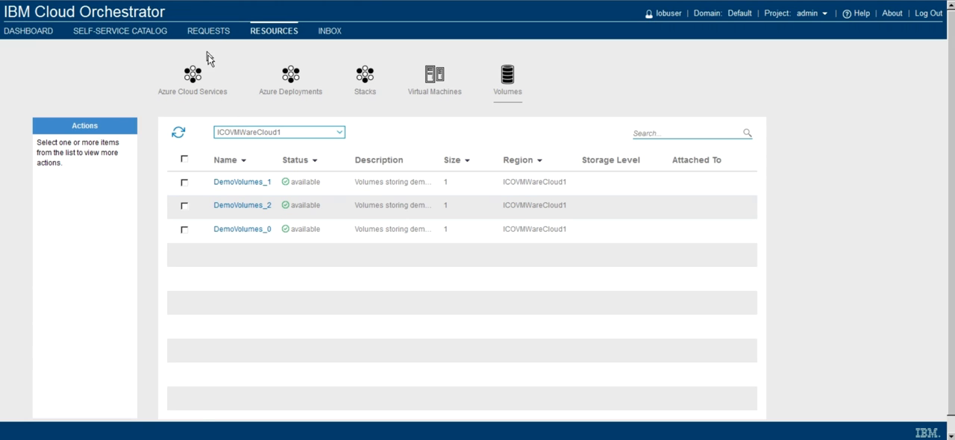
Check the attach request's status, and examine the recent tasks for the VM_Mgmt machine in vSphere Client
left_click(201, 34)
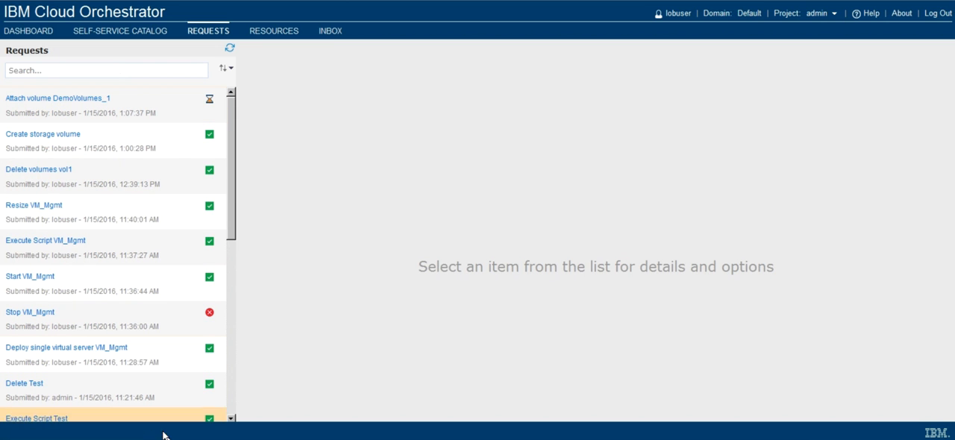
left_click(200, 439)
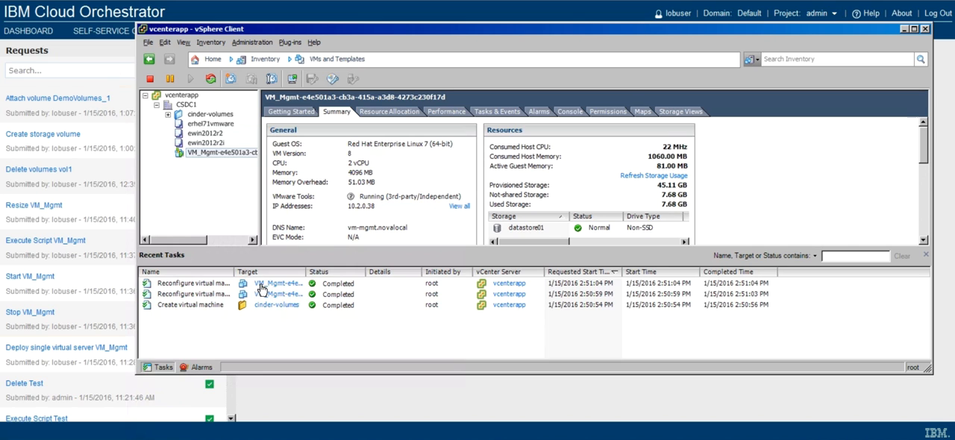
left_click(168, 116)
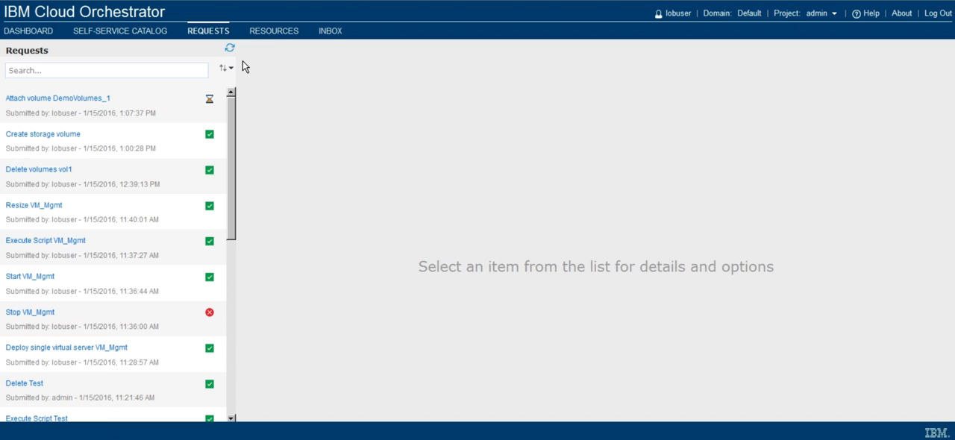
Open the Deploy single virtual server offering among the cloud services and name the server Prov_with_storage
left_click(150, 35)
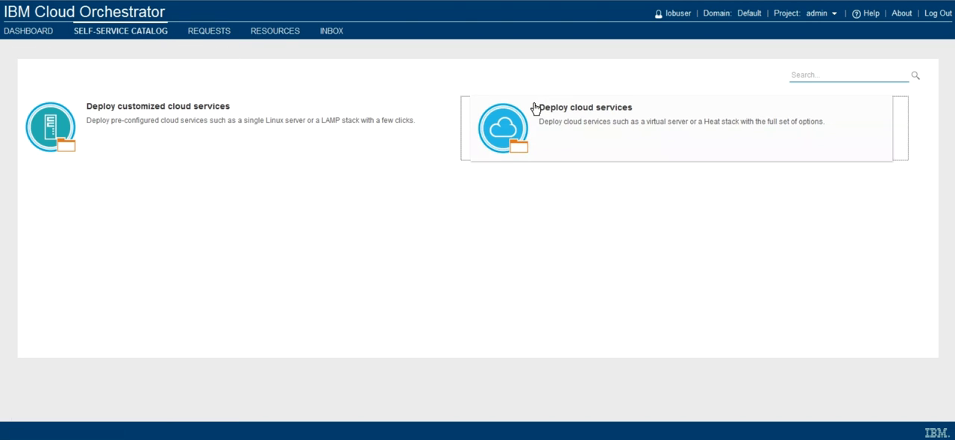
left_click(535, 109)
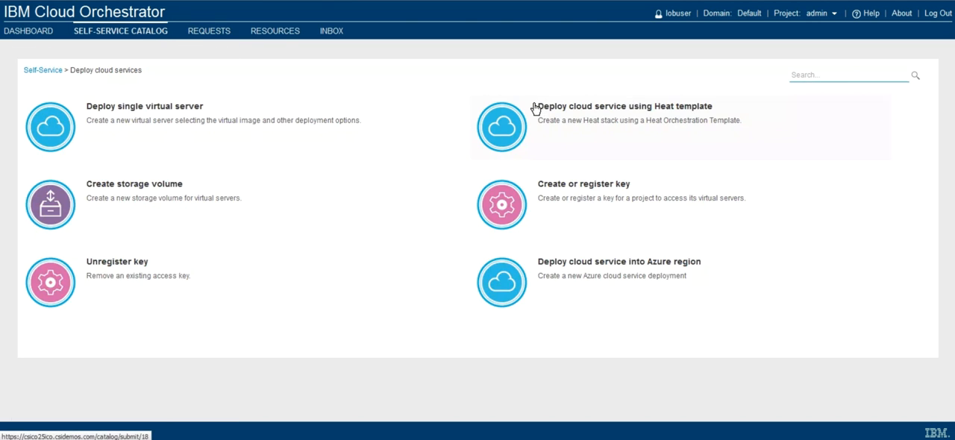
left_click(256, 108)
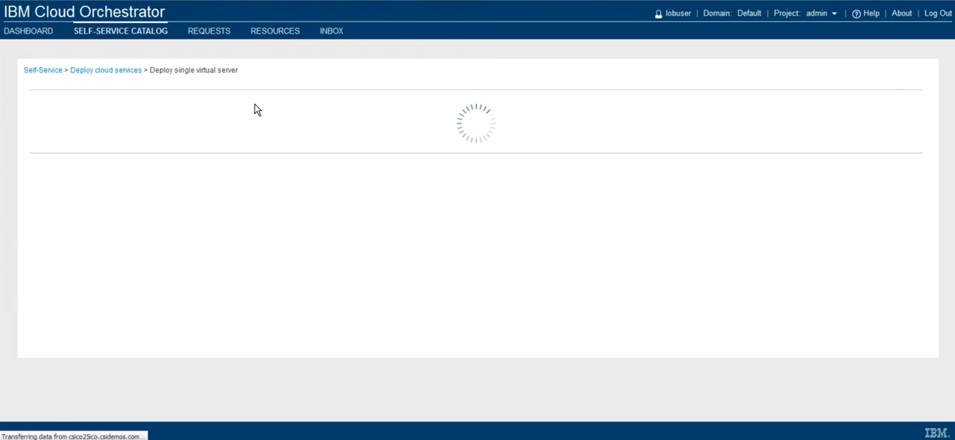
left_click(112, 137)
type("Prov_with_")
type("storage")
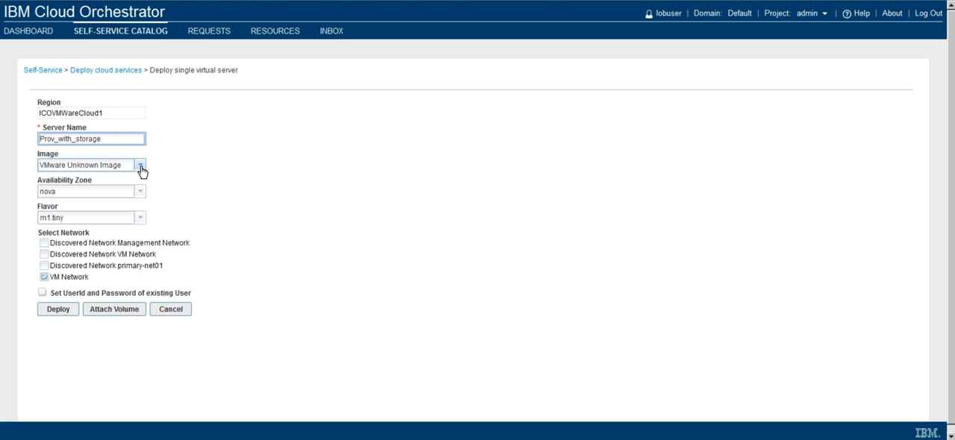
Set the new server's image to erhel71vmware and its flavor to m1.small
left_click(139, 167)
left_click(102, 186)
left_click(140, 212)
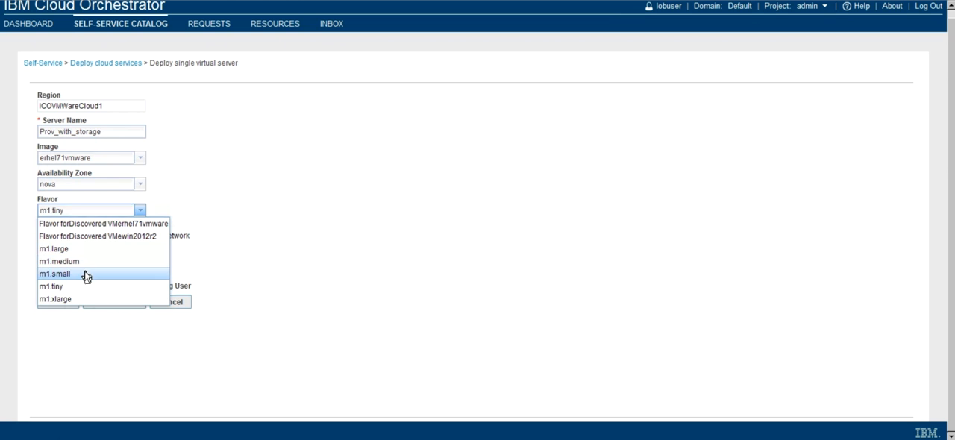
left_click(85, 274)
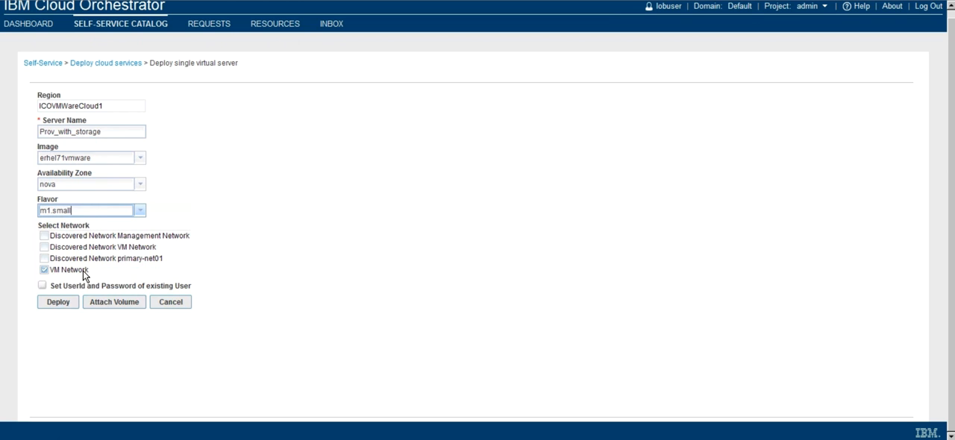
Select the volume DemoVolumes_0 for attachment to the new server and return to the deployment settings
left_click(114, 303)
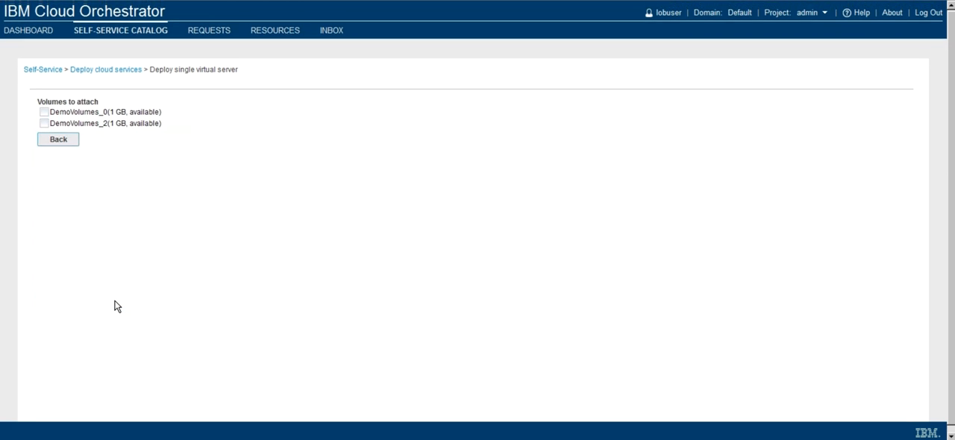
left_click(45, 106)
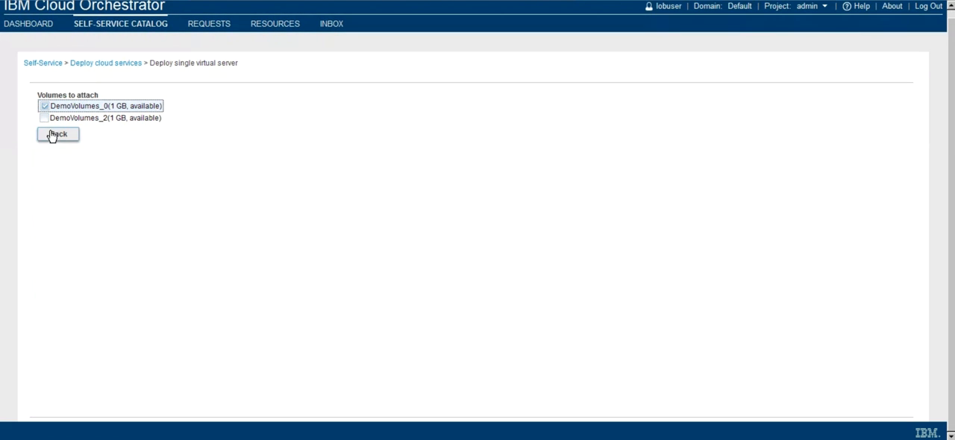
left_click(51, 135)
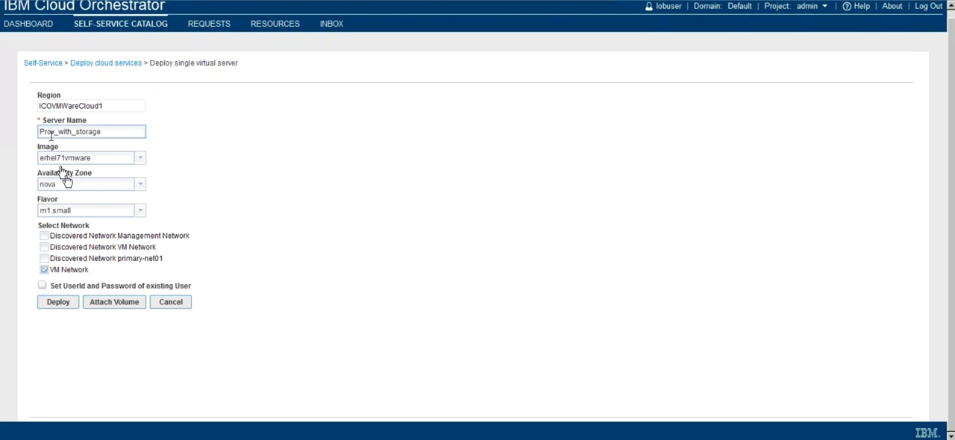